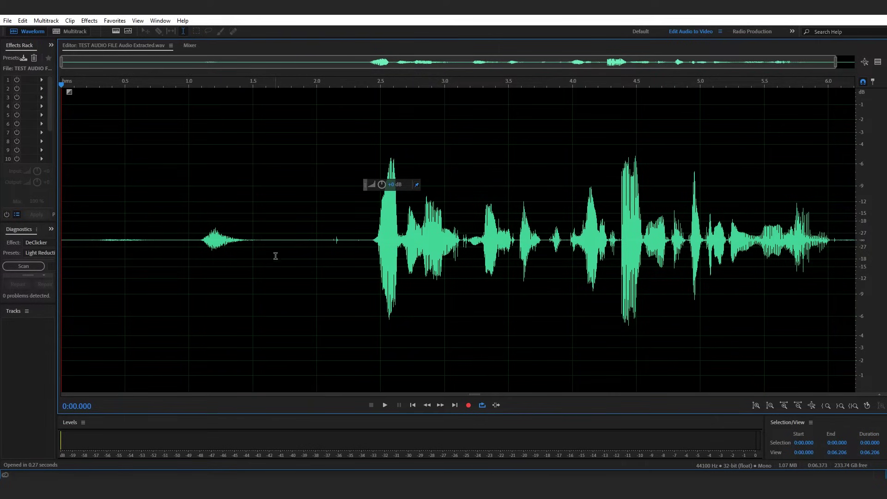
Step: Select the small breath before the dialogue, from about 0.78 to 1.67 s
left_click_drag(328, 239, 348, 239)
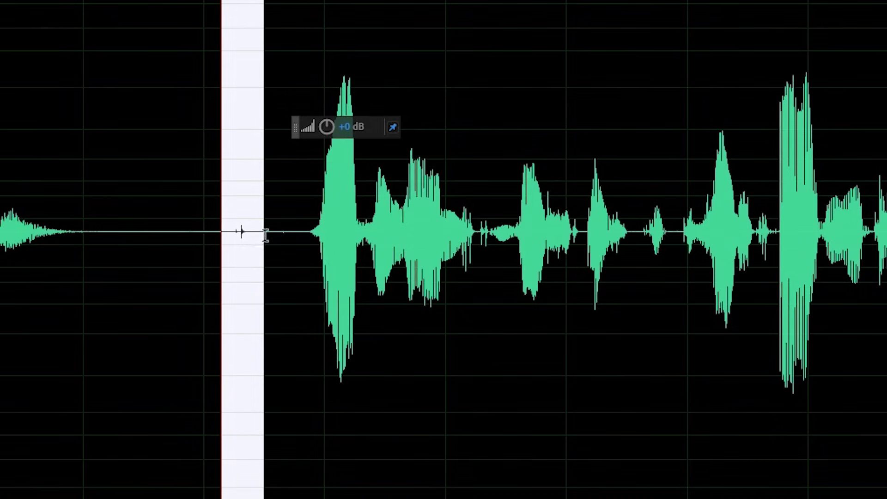
left_click_drag(202, 254, 418, 215)
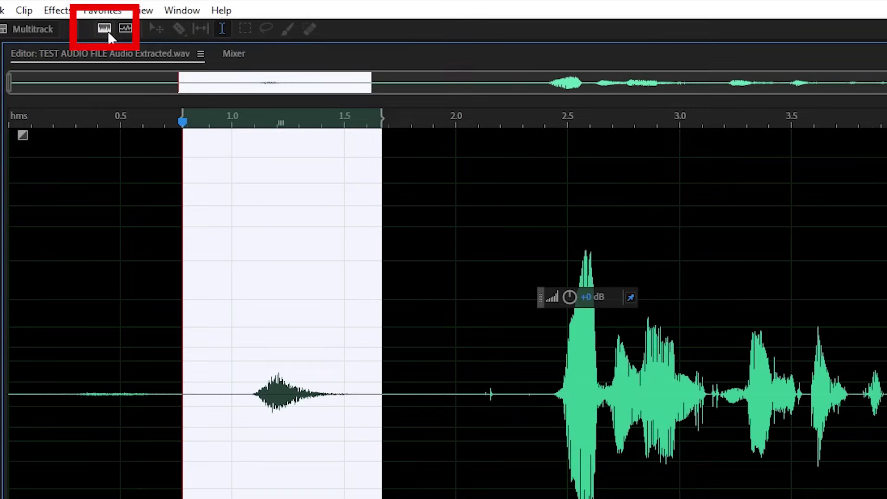
Step: Turn on the spectral frequency display and enlarge it to fill most of the editor
left_click(104, 29)
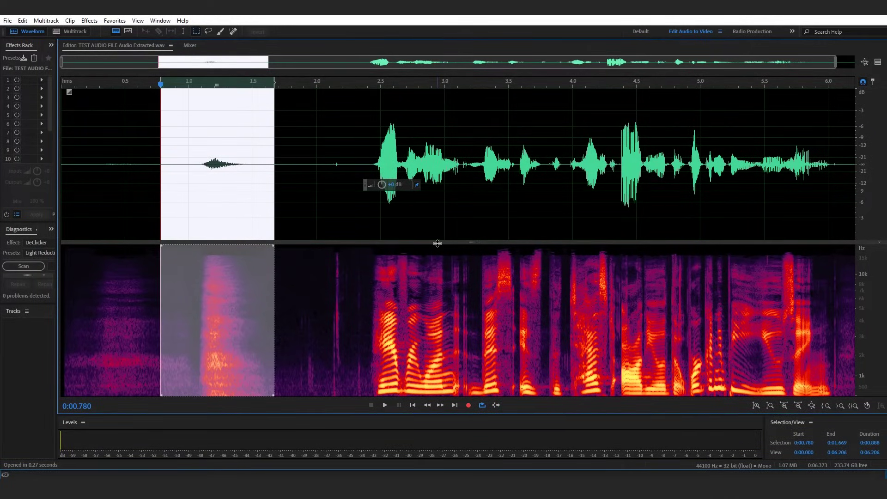
left_click_drag(438, 243, 437, 186)
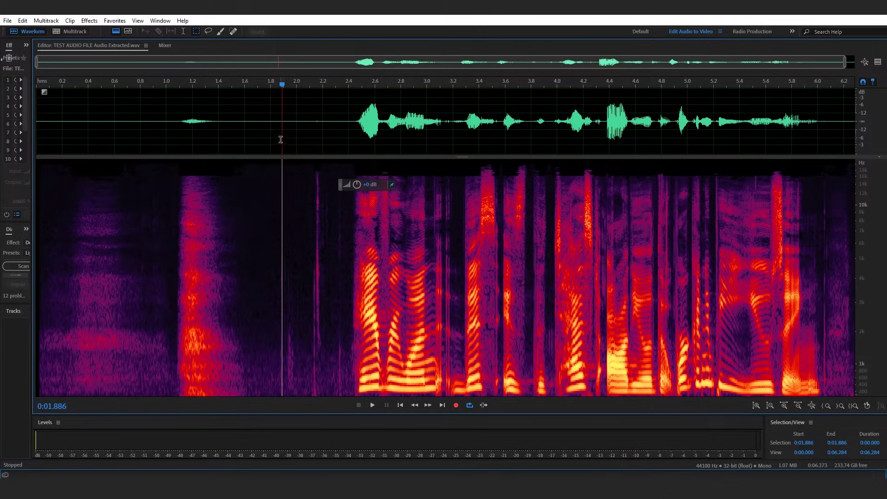
Step: Play the clip and marquee-select the spectrum region around the click near 2.1 s
key("space")
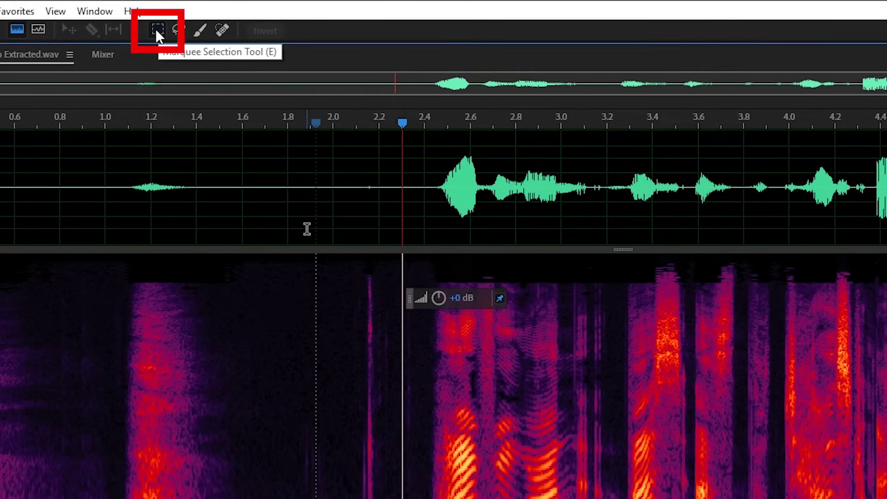
left_click(162, 31)
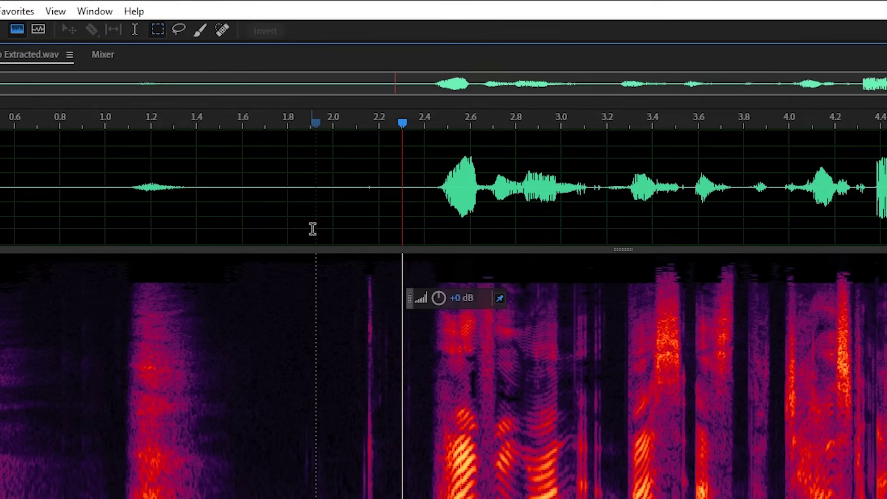
left_click_drag(323, 226, 379, 231)
left_click_drag(379, 157, 412, 157)
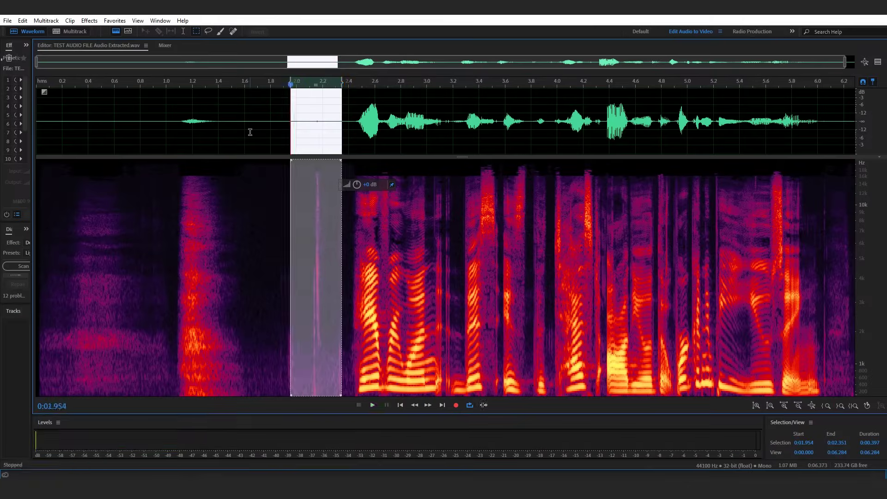
Step: Tighten the selection to the click at 2.106–2.200 s and zoom in on it
key("space")
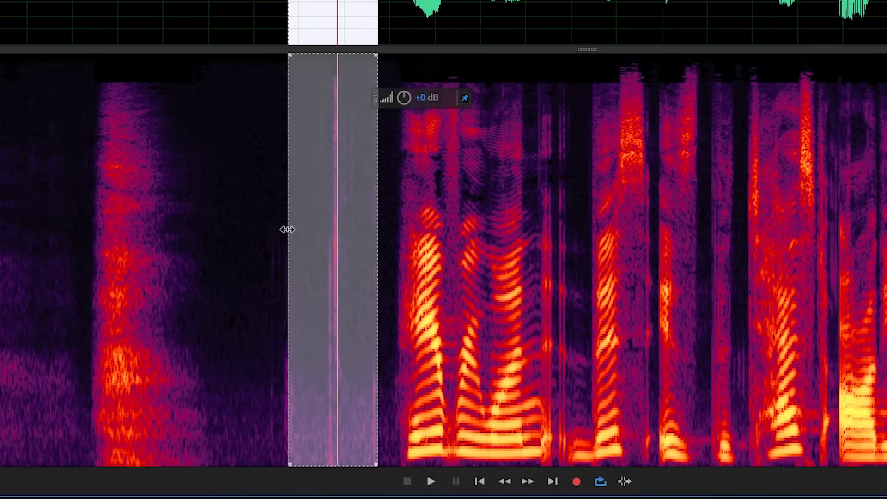
left_click_drag(289, 230, 312, 233)
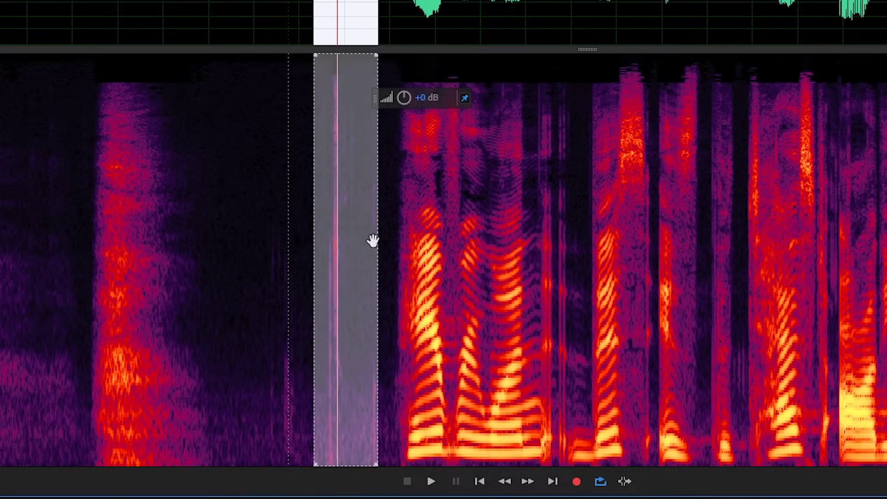
left_click_drag(379, 243, 323, 242)
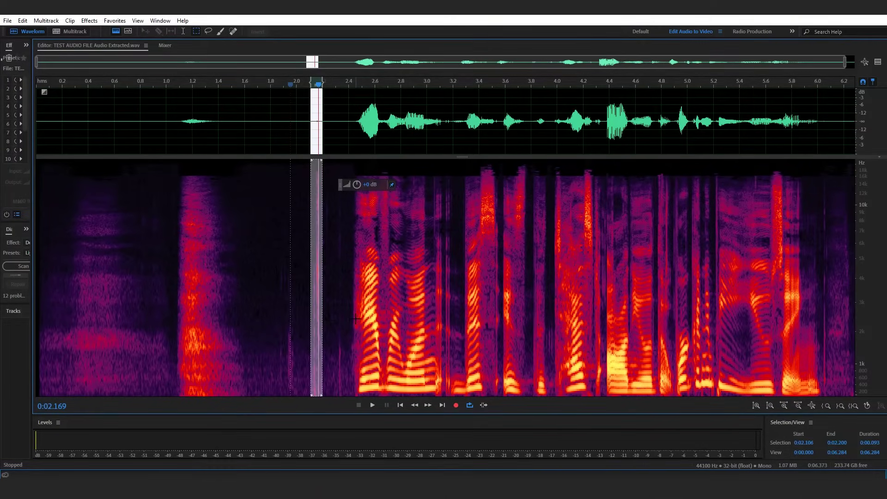
key("equal")
key("equal")
key("equal")
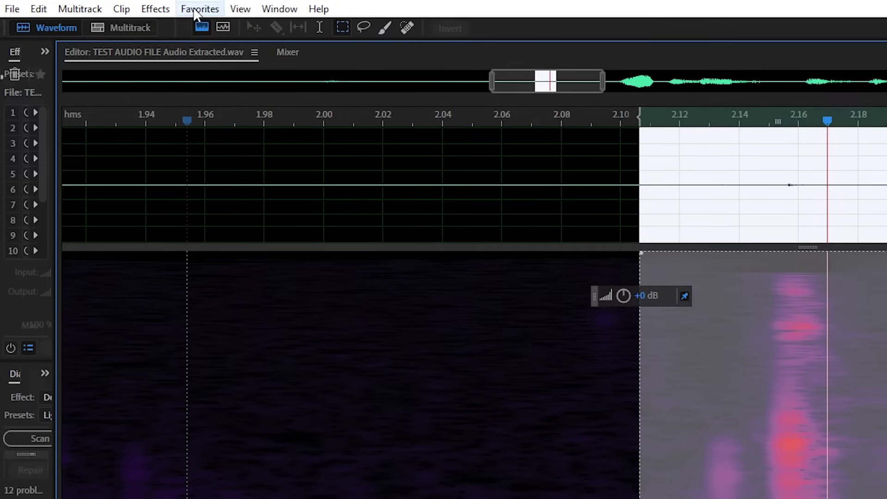
Step: Auto Heal the click at 2.106–2.200 s and check it by playing from 2.064 s
left_click(195, 11)
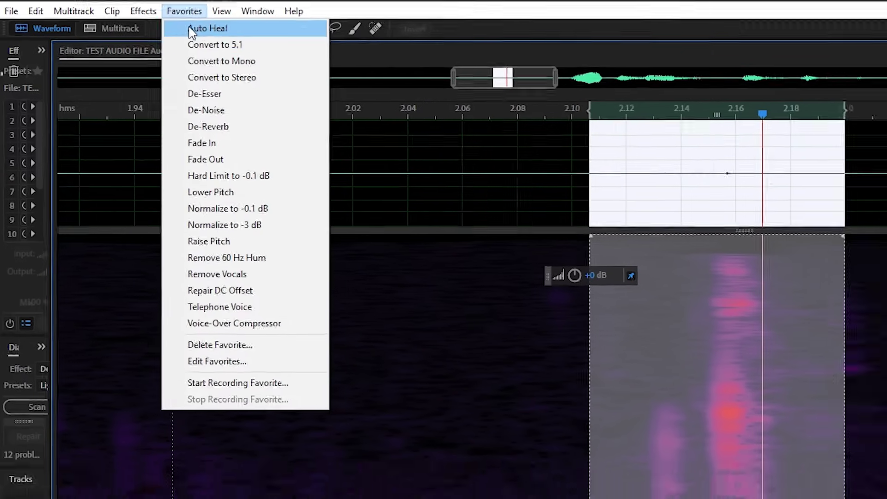
left_click(217, 28)
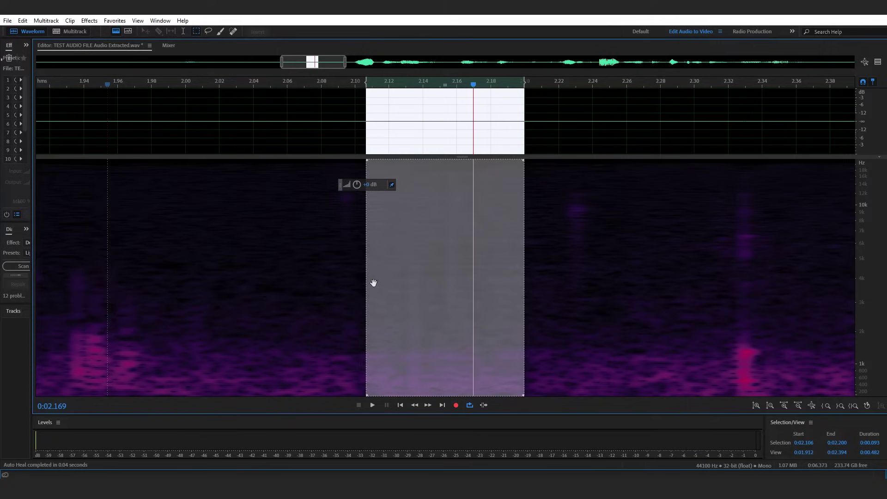
left_click(342, 280)
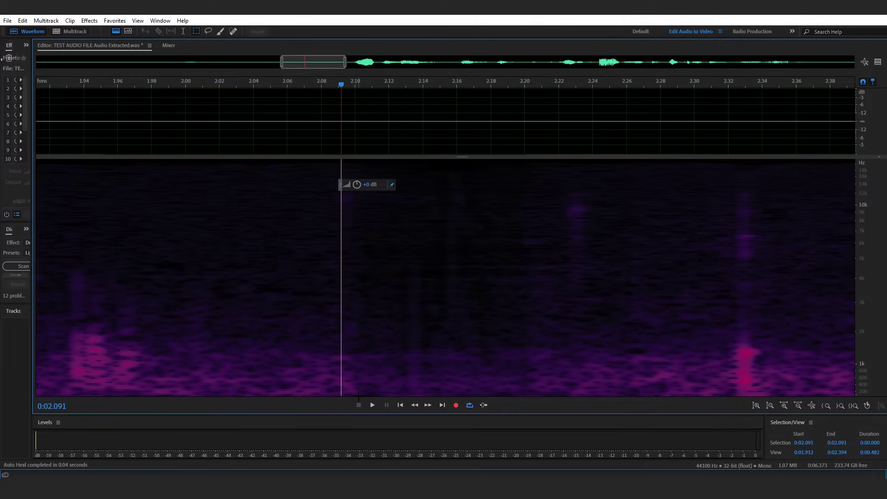
left_click(295, 318)
key("space")
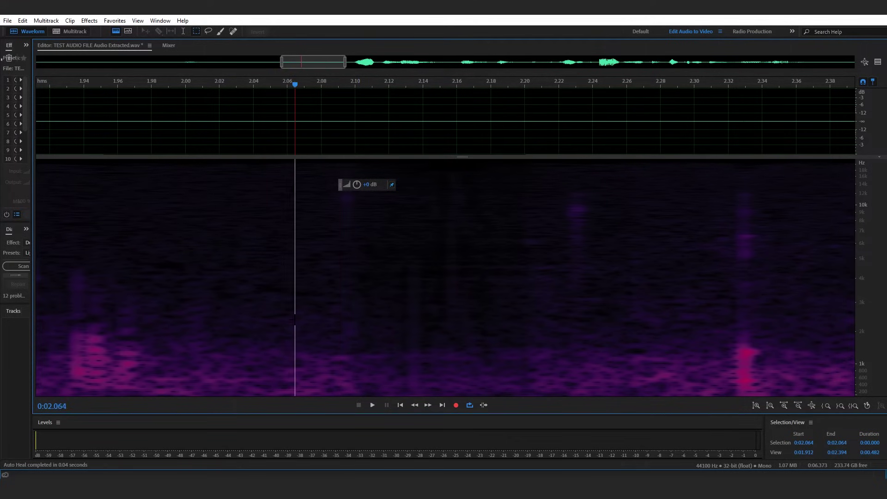
key("space")
key("minus")
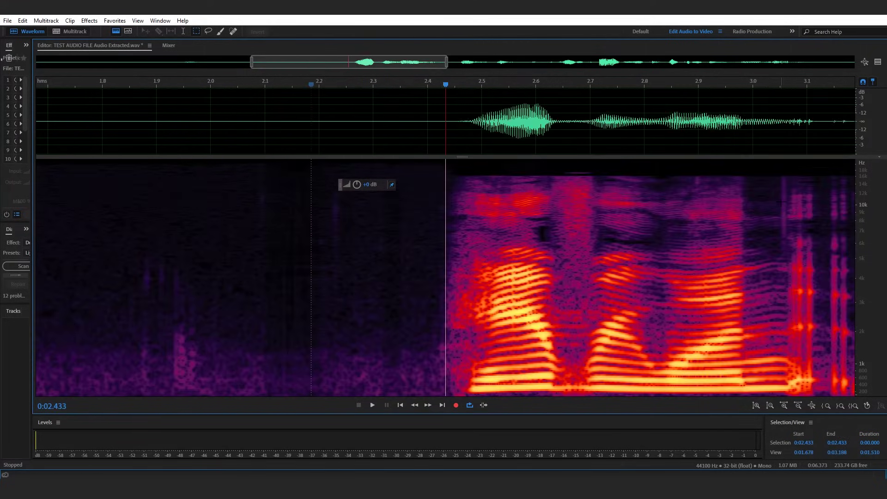
Step: Play on into the following speech and place the playhead at 4.309 s, before the next noise
key("space")
key("space")
key("minus")
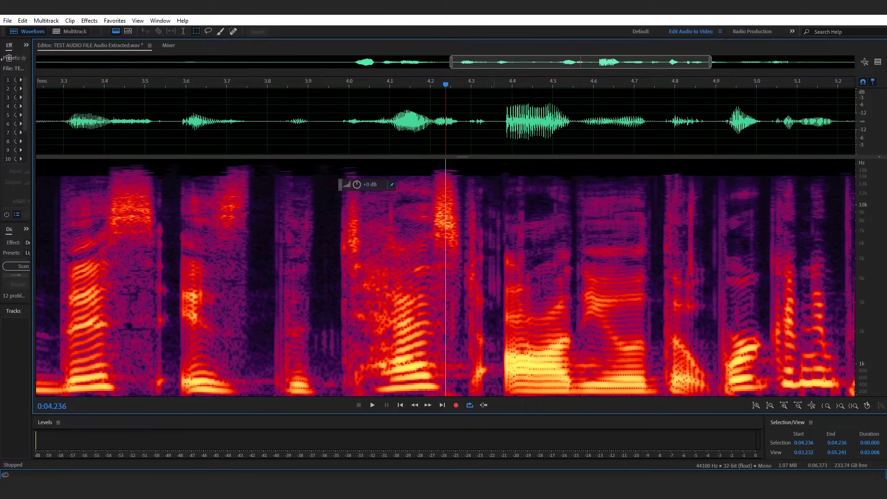
scroll(416, 300, "up", 3)
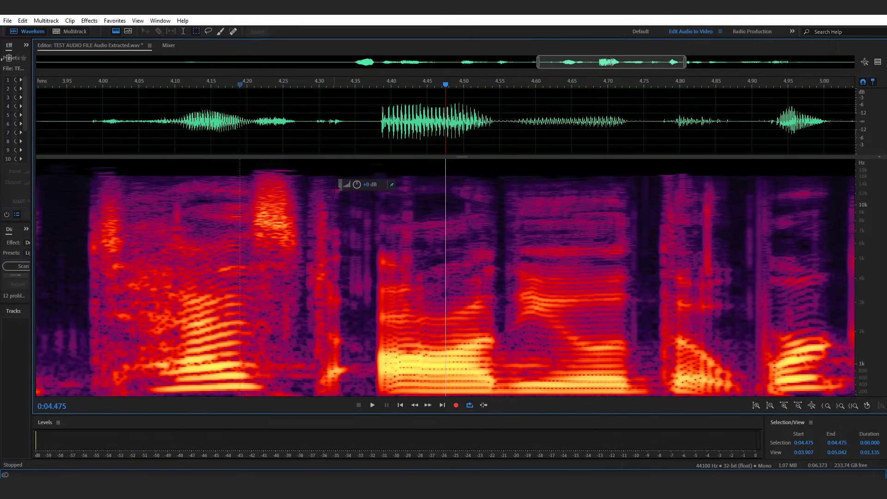
left_click(332, 192)
left_click(325, 207)
scroll(325, 207, "up", 3)
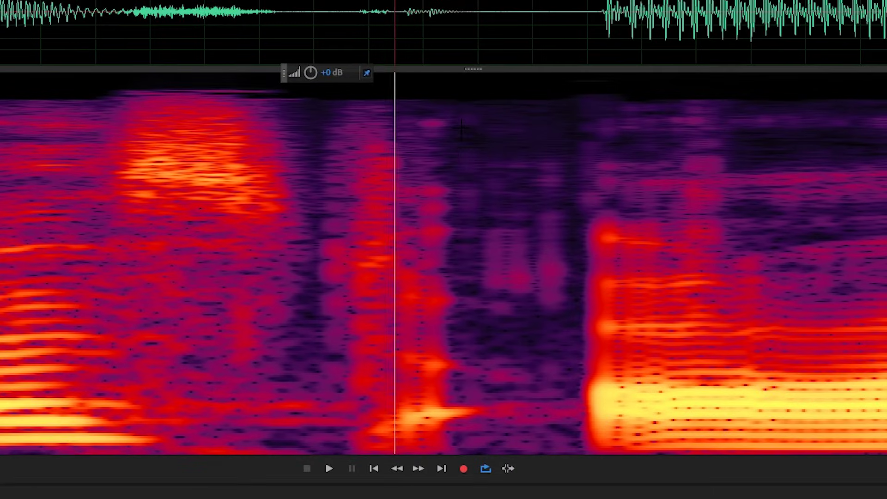
Step: Marquee-select the high-frequency noise just after 4.33 s and begin lowering its volume
left_click_drag(455, 194, 578, 341)
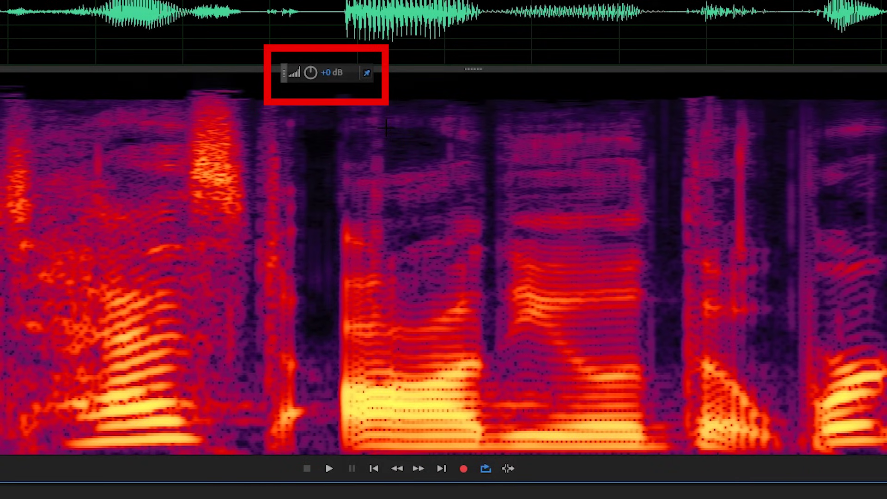
left_click_drag(354, 75, 278, 93)
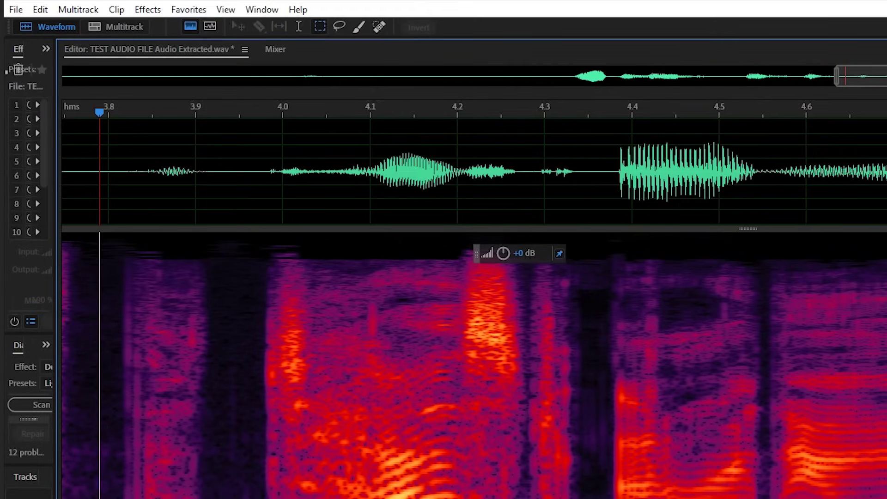
left_click(224, 8)
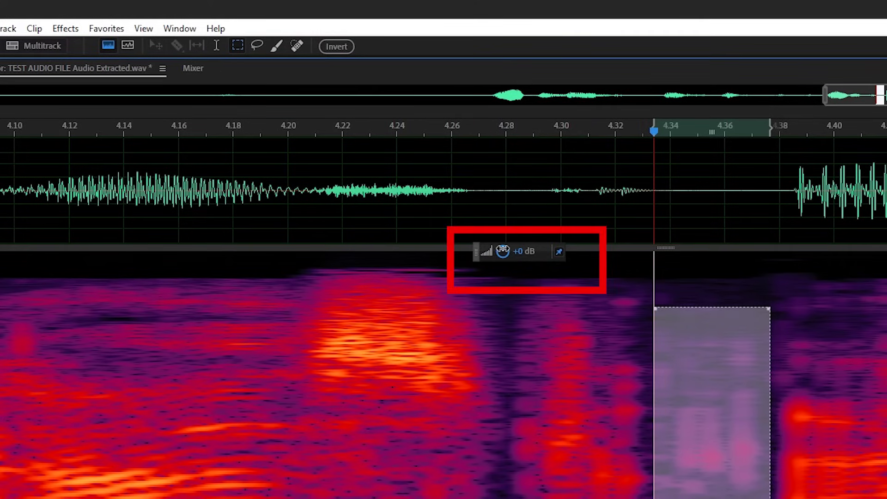
mouse_move(503, 252)
left_mouse_down()
mouse_move(474, 254)
mouse_move(458, 267)
left_mouse_up()
Step: Apply the 4.8 dB reduction to the noise after 4.33 s and play the result back
left_click_drag(459, 267, 459, 268)
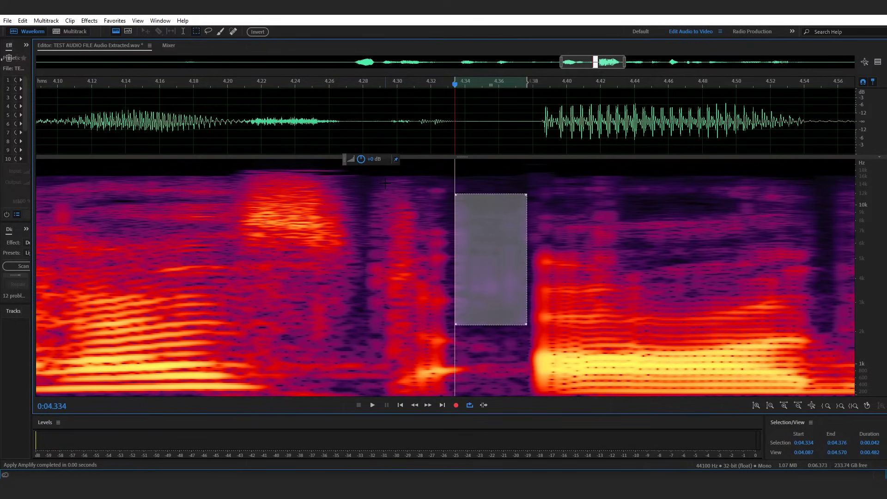
left_click(426, 208)
left_click(223, 245)
key("space")
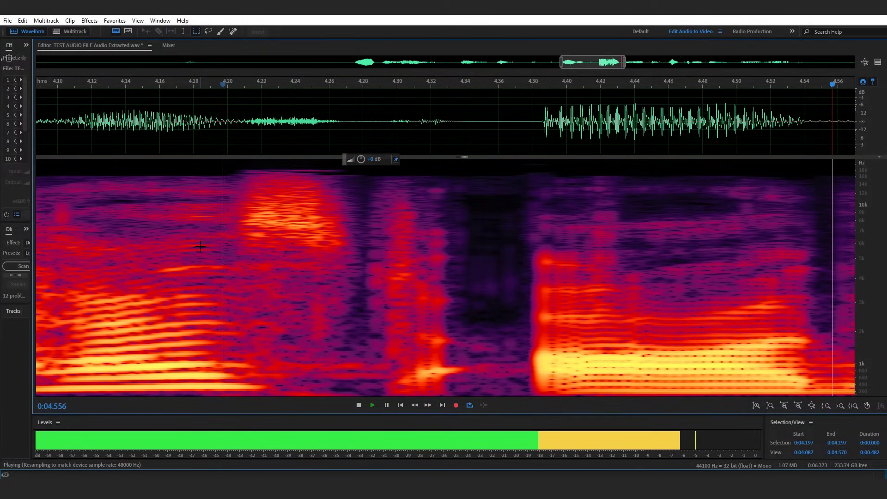
key("space")
scroll(397, 339, "down", 5)
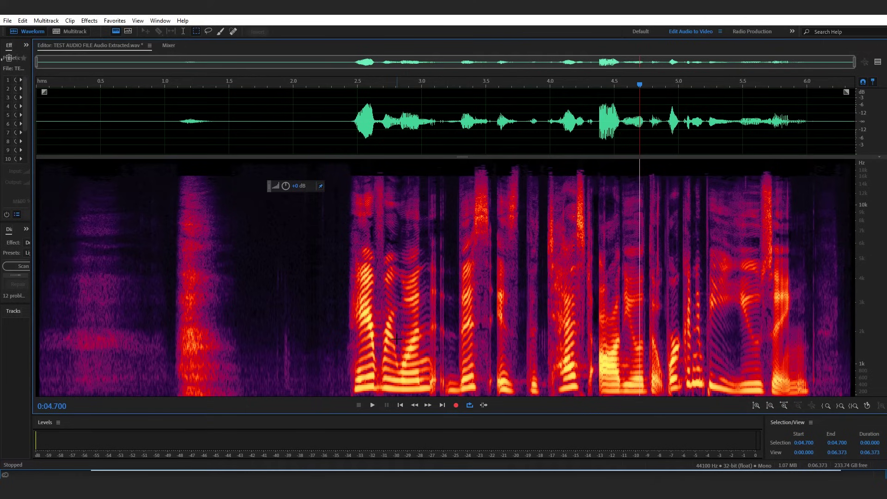
Step: Select the breath from 1.0 to 1.76 s at full height, lower it 17.2 dB, and play it back
left_click_drag(165, 166, 262, 396)
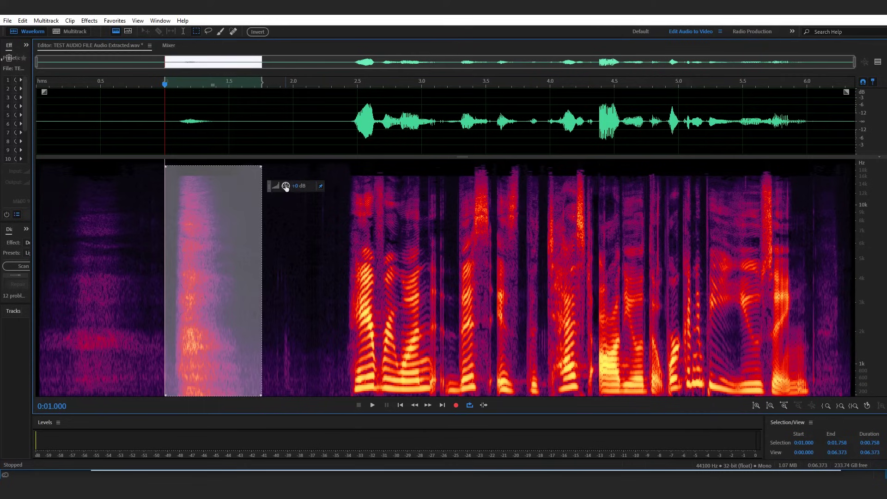
left_click_drag(283, 186, 239, 182)
left_click(115, 212)
key("space")
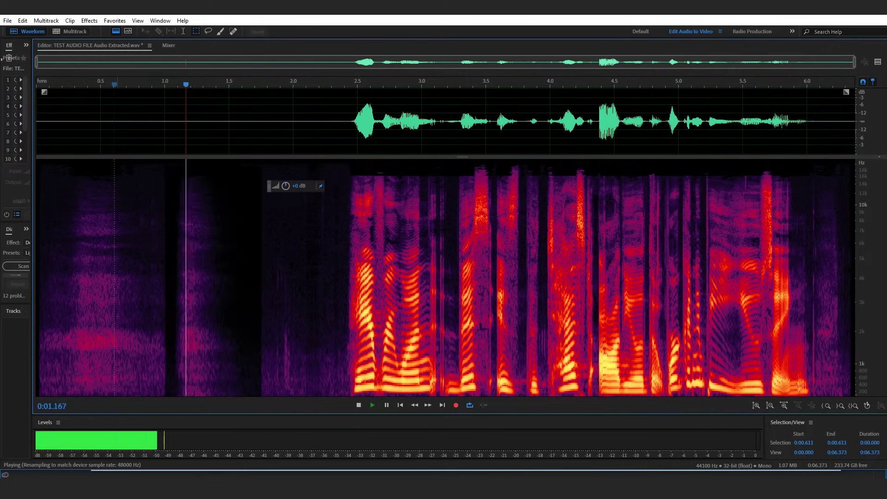
key("space")
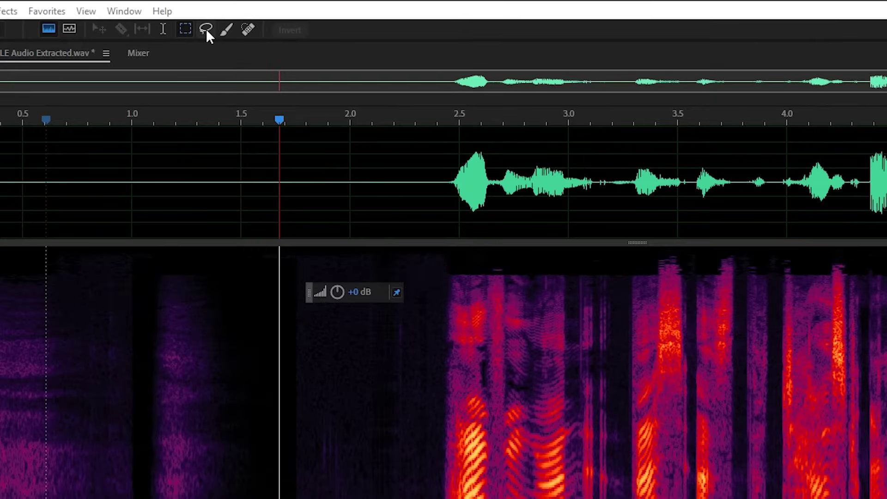
Step: Lasso the thin vertical click just after 4.82 s and bring up its context menu
left_click(209, 27)
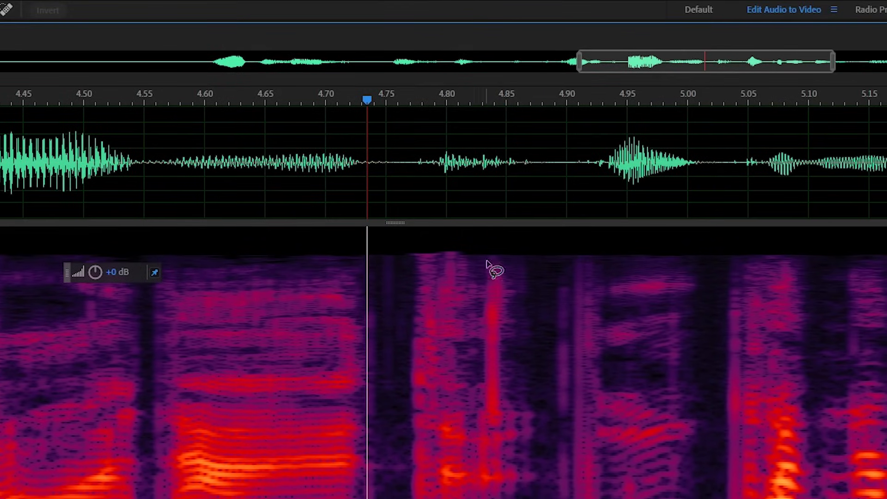
key("space")
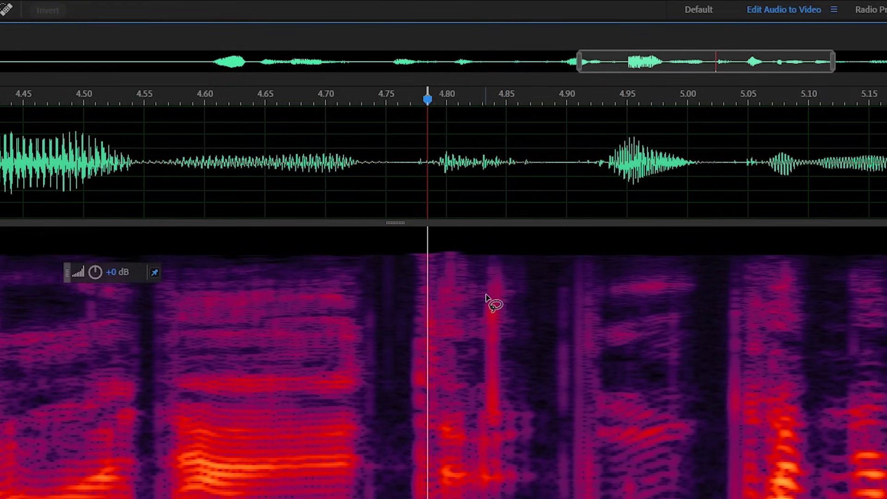
scroll(491, 303, "up", 3)
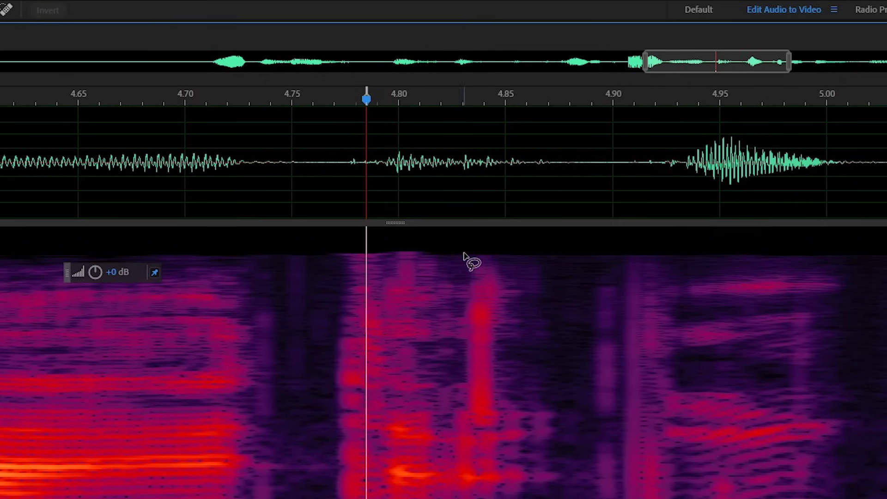
mouse_move(467, 257)
left_mouse_down()
mouse_move(455, 298)
mouse_move(456, 363)
mouse_move(481, 438)
mouse_move(511, 430)
mouse_move(469, 259)
left_mouse_up()
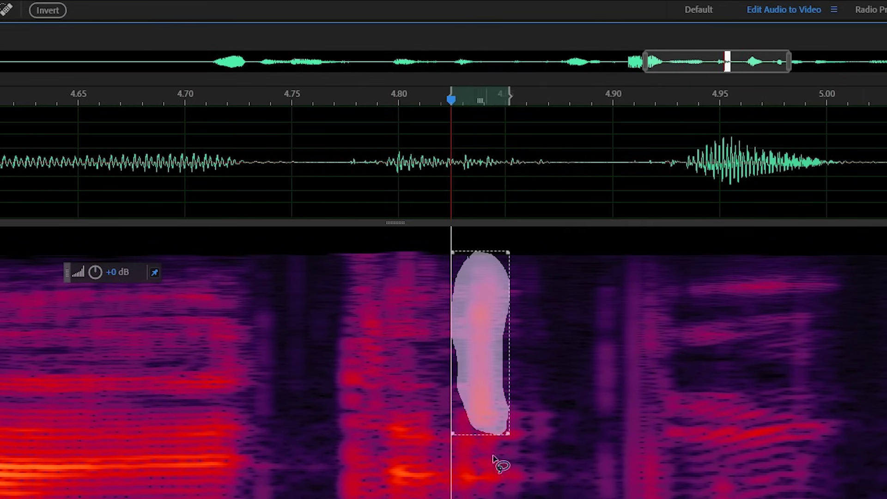
right_click(484, 338)
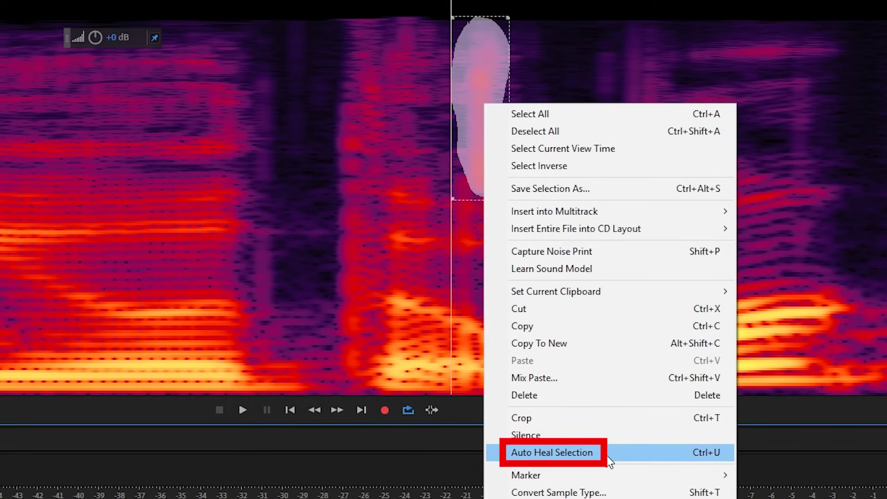
Step: Auto Heal the click after 4.82 s, then lasso its leftover high-frequency traces and silence them
left_click(595, 454)
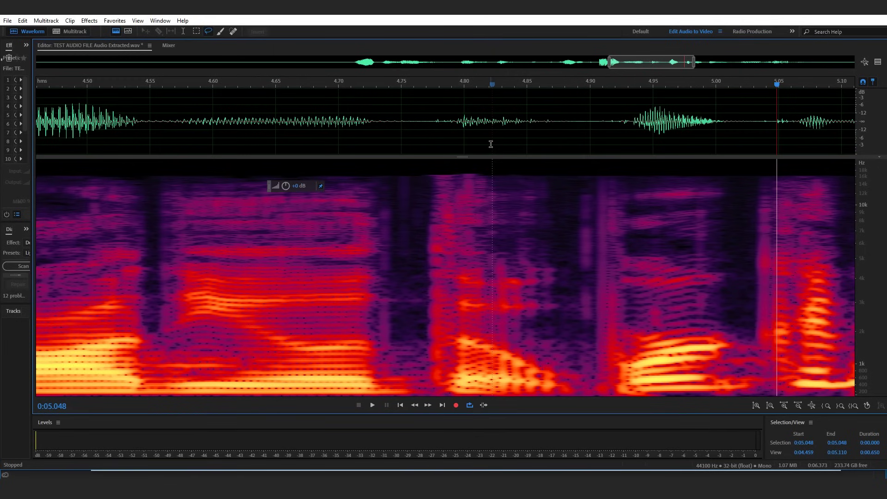
left_click_drag(511, 175, 498, 218)
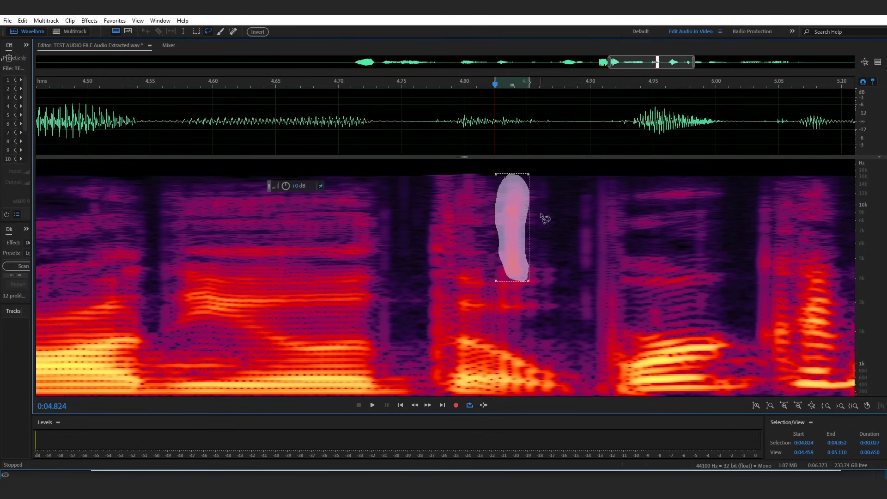
right_click(509, 226)
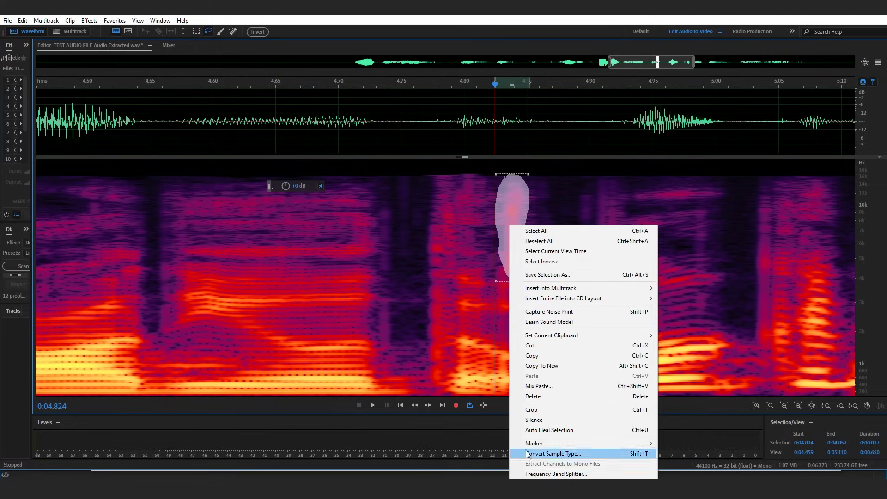
left_click(523, 421)
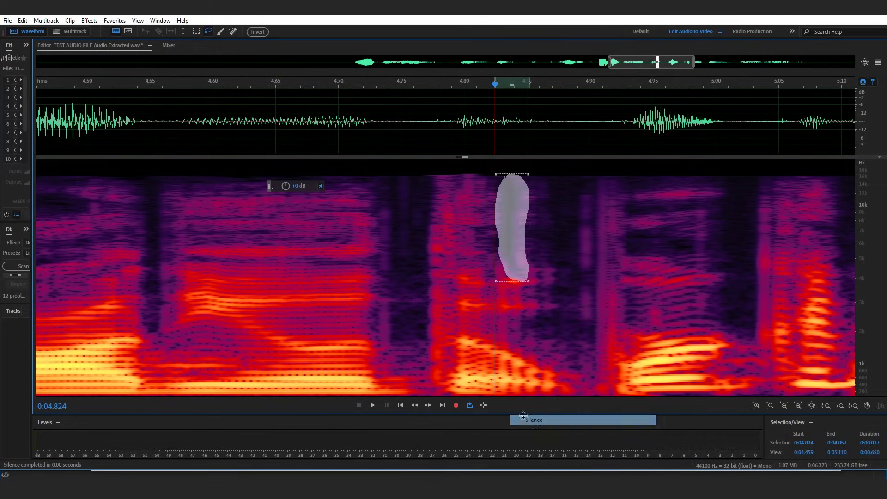
scroll(489, 174, "up", 2)
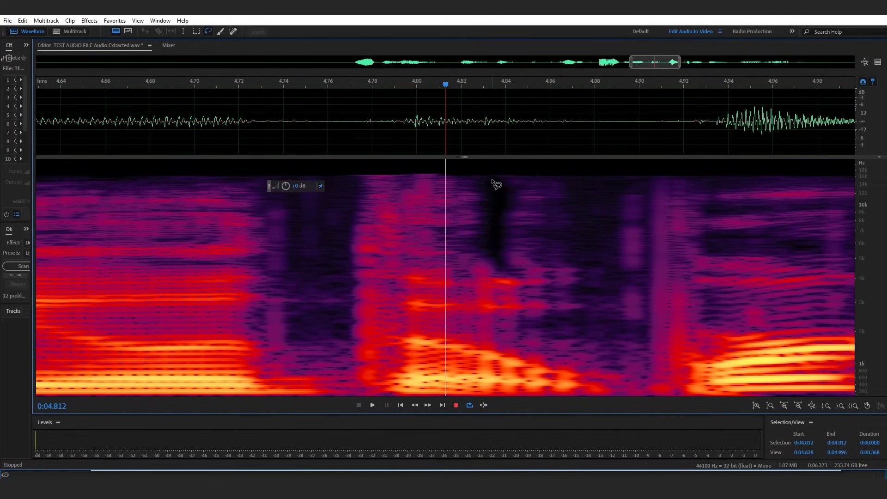